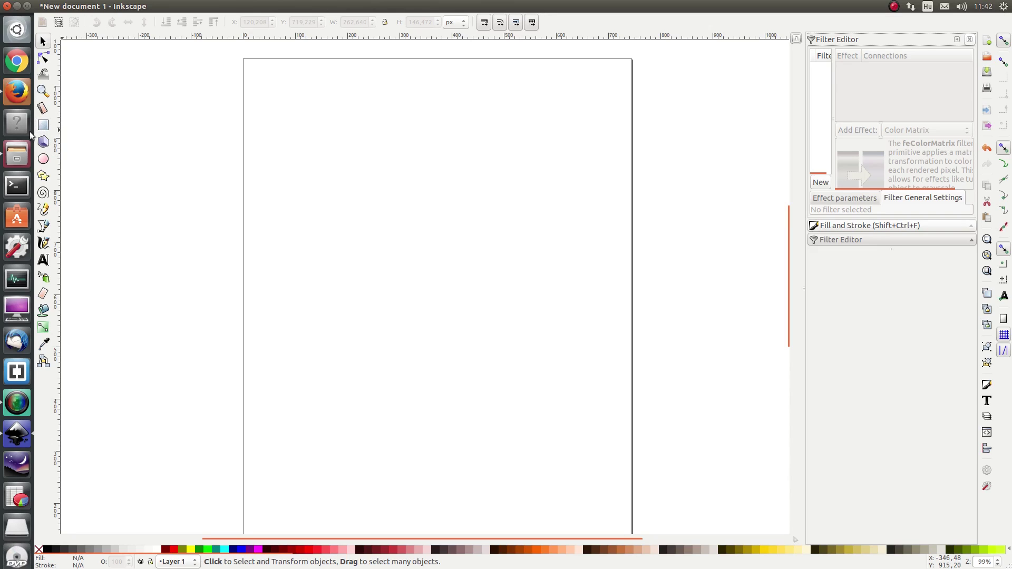
Step: Draw a blue rectangle about 745 by 195 px across the page's full width and show its fill in HSL
left_click(44, 127)
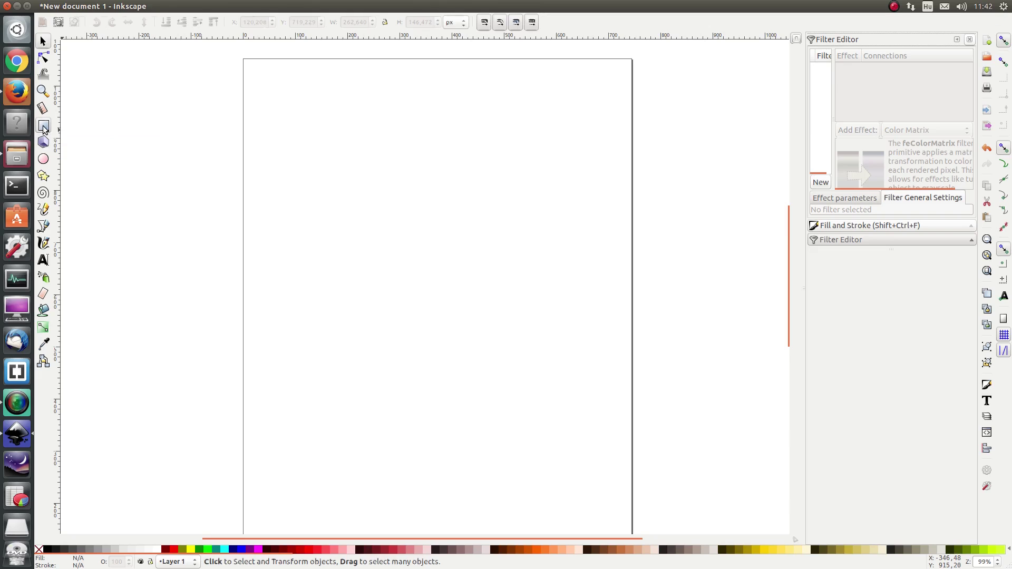
left_click_drag(243, 136, 632, 239)
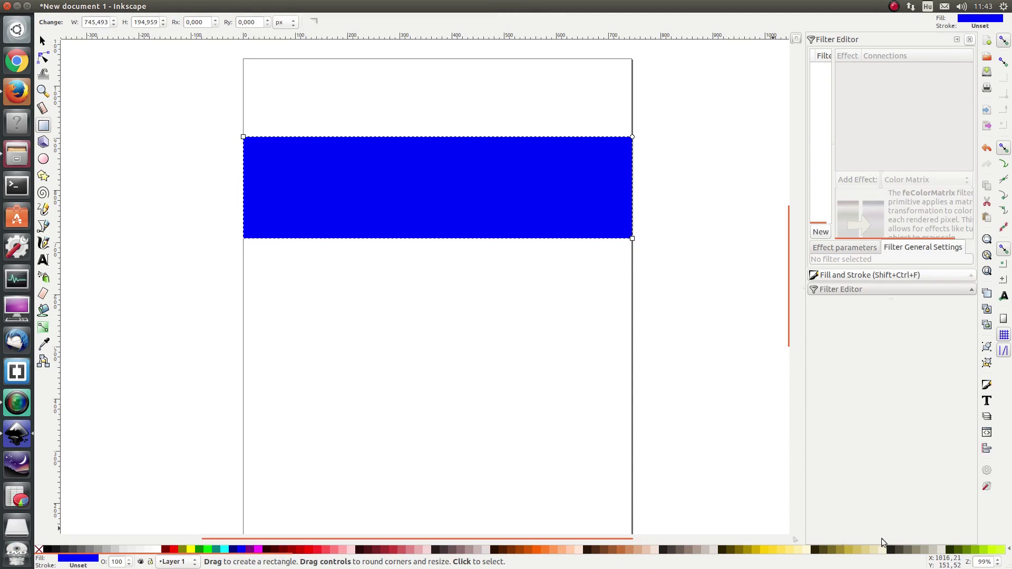
left_click(988, 386)
left_click(864, 107)
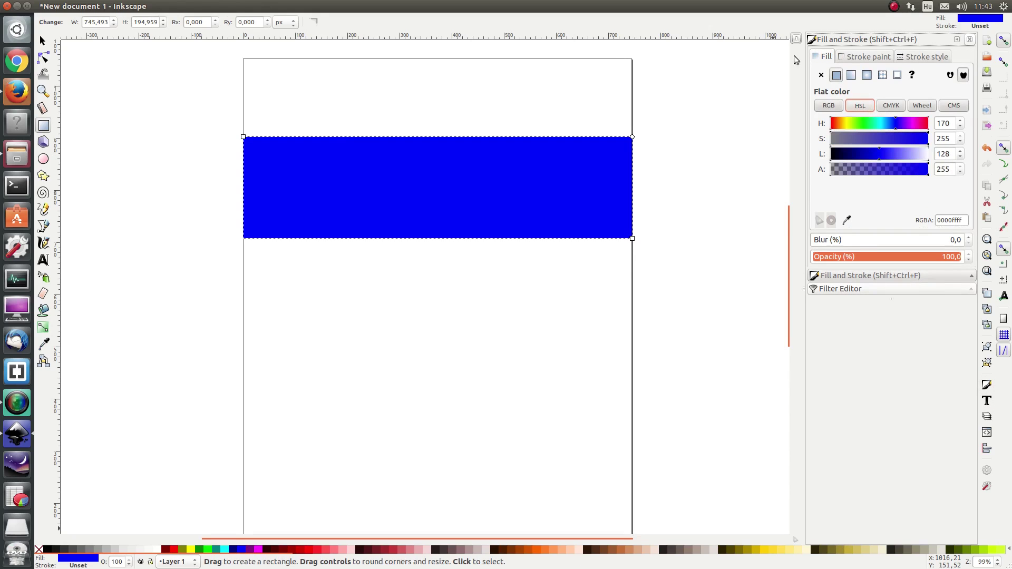
Step: Give the rectangle a horizontal linear gradient running from blue through a green middle stop to red
left_click(852, 74)
key("g")
left_click(632, 187)
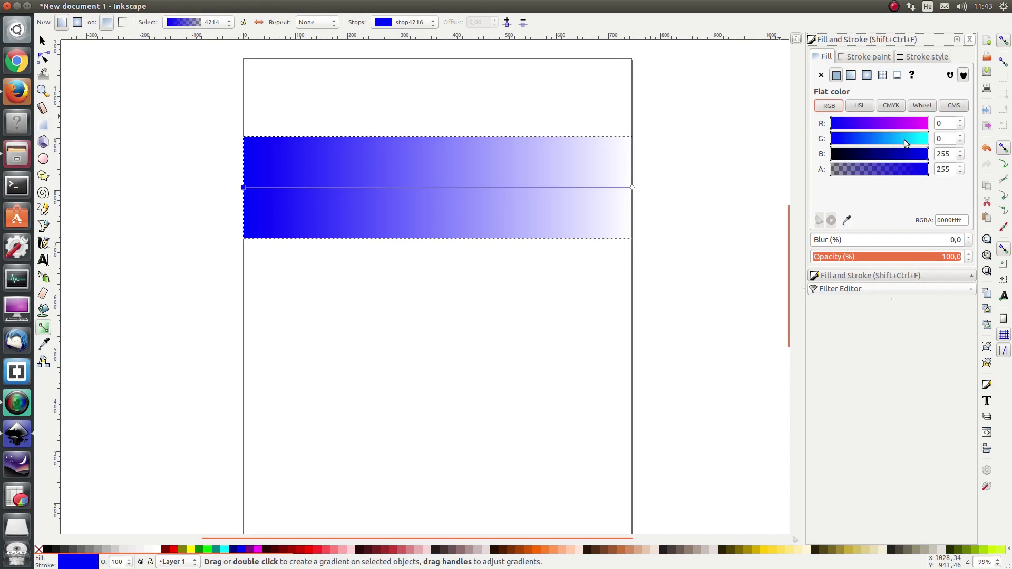
left_click(48, 549)
left_click(174, 549)
double_click(435, 187)
left_click(199, 549)
Step: Duplicate the gradient rectangle and place the copy directly beneath the original with their edges touching
key("s")
key("ctrl+d")
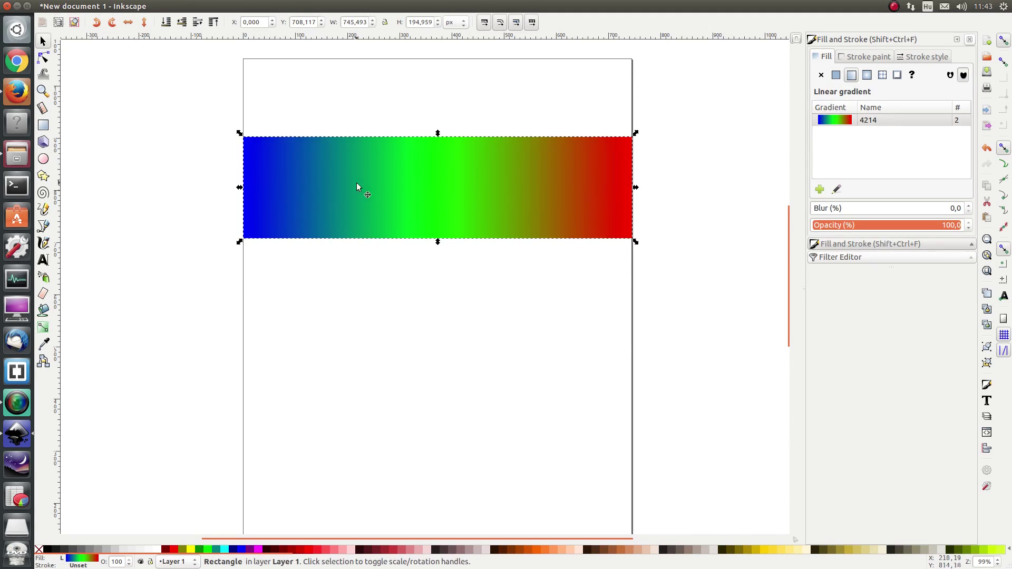
left_click_drag(357, 185, 356, 294)
key("Escape")
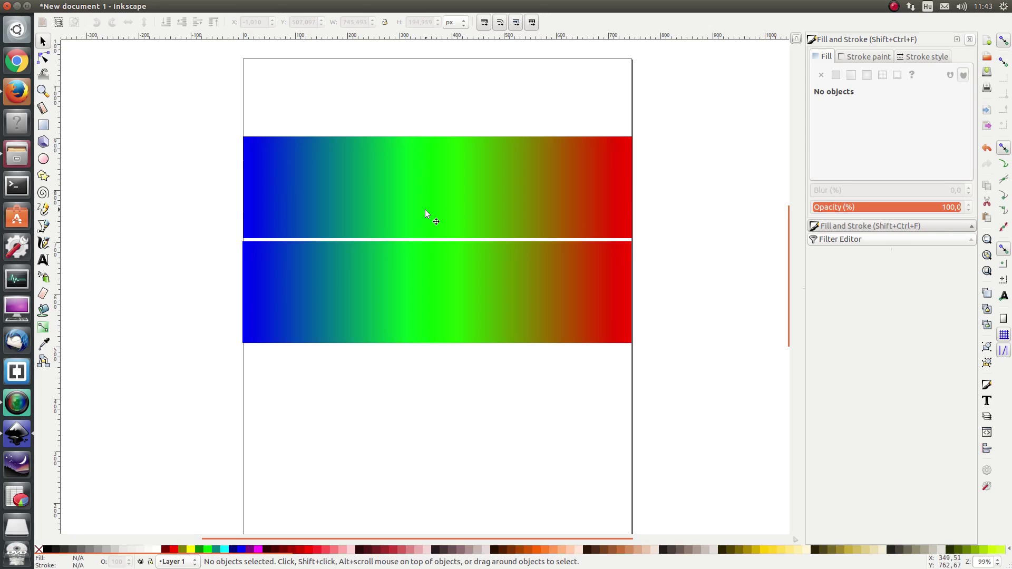
left_click(430, 191)
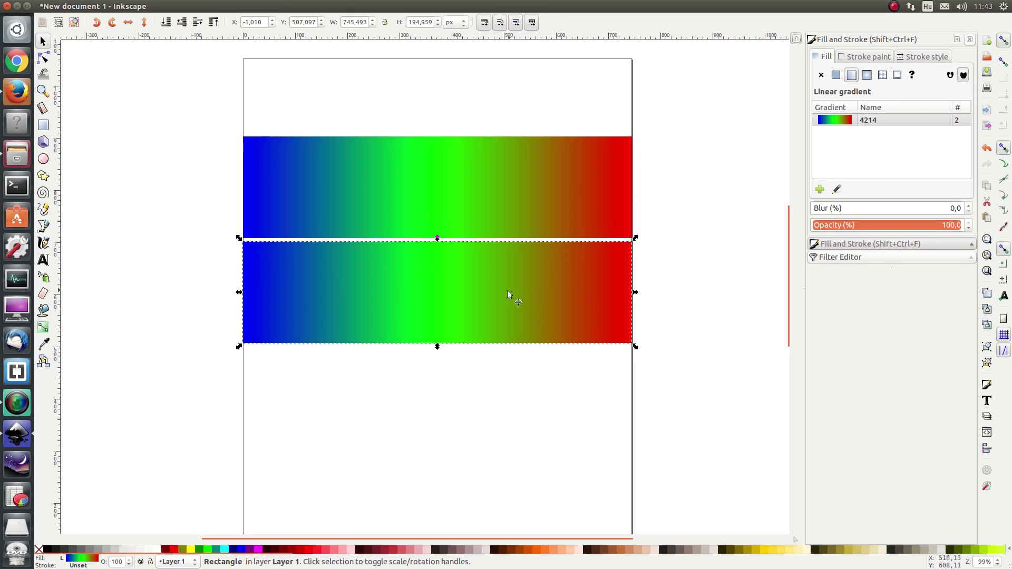
left_click_drag(415, 299, 415, 294)
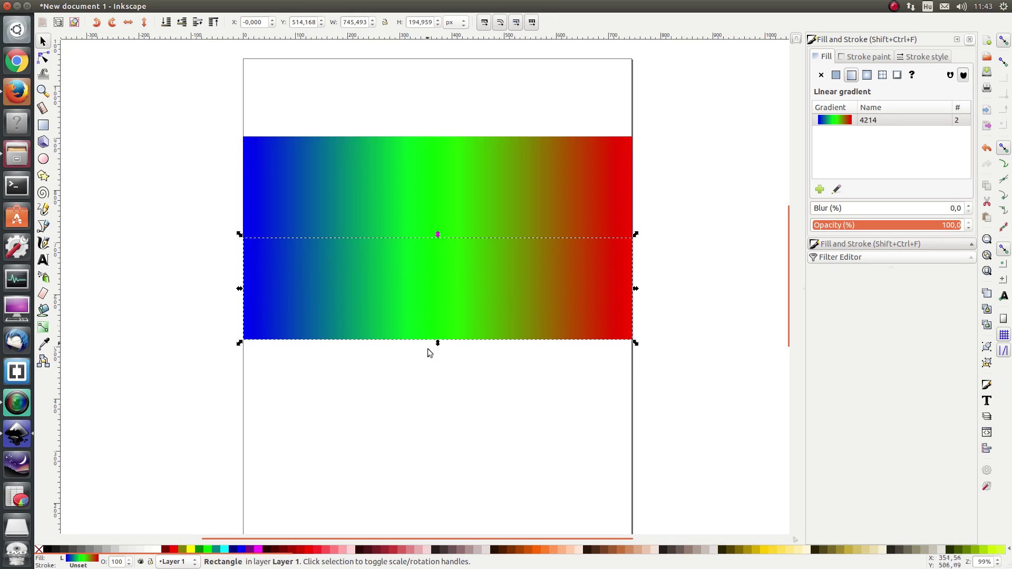
Step: Create a new filter with the upper rectangle selected and add a Color Matrix effect to it
left_click(428, 382)
left_click(411, 289)
left_click(432, 200)
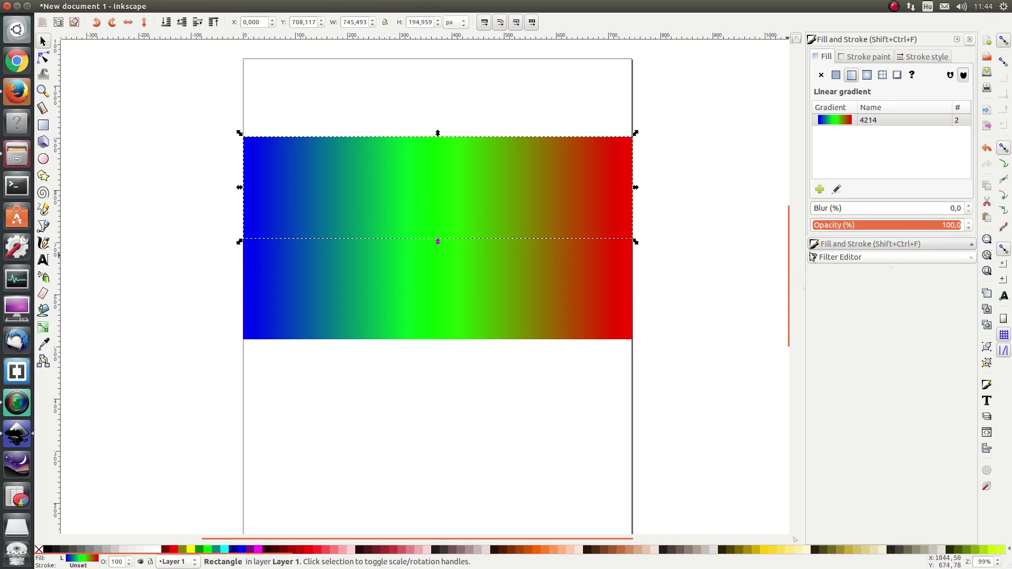
left_click(826, 258)
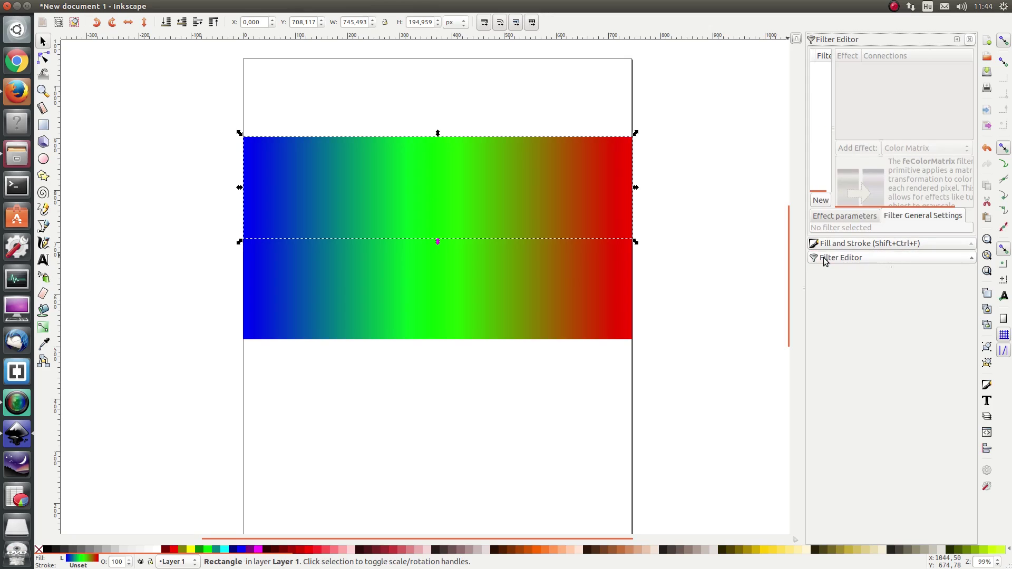
left_click(819, 203)
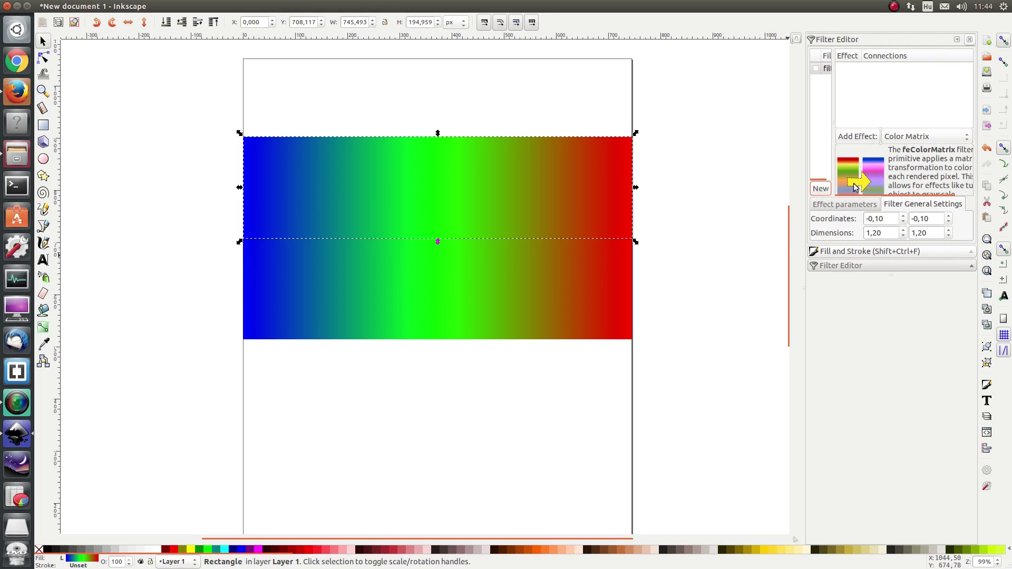
left_click(859, 136)
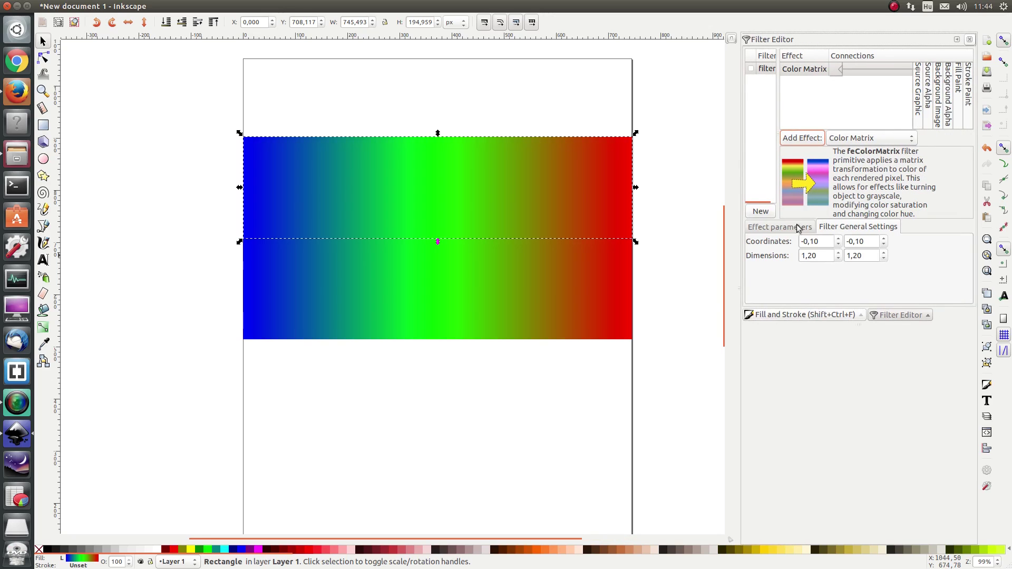
Step: Set the Color Matrix effect's type to Saturate and apply the filter to the upper rectangle
left_click(796, 232)
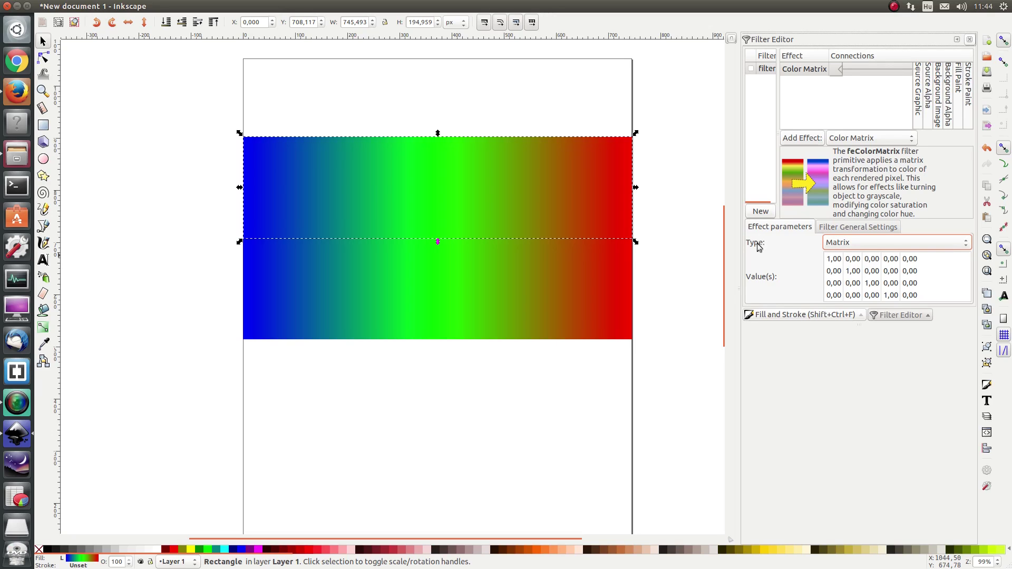
left_click(836, 244)
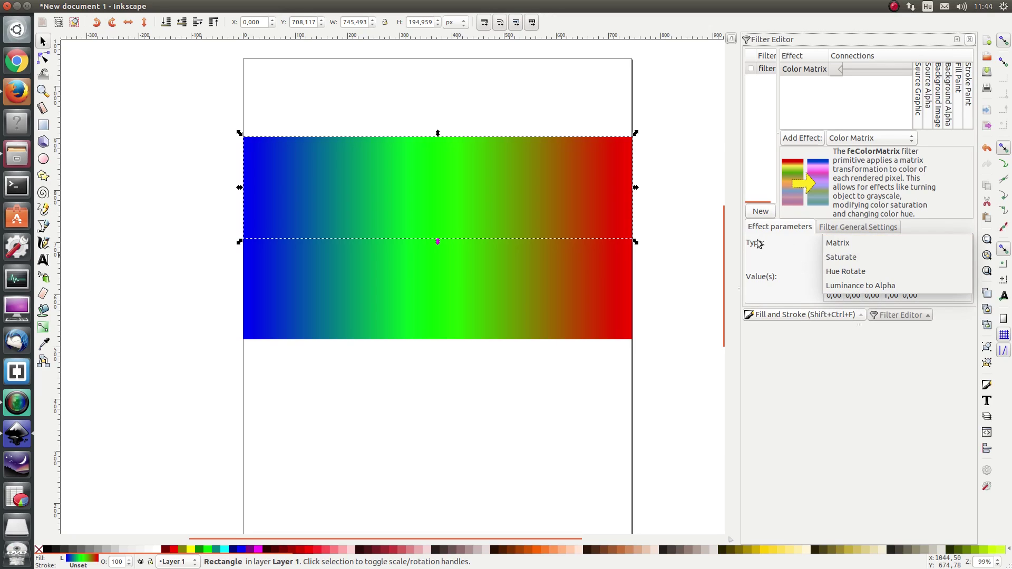
left_click(851, 263)
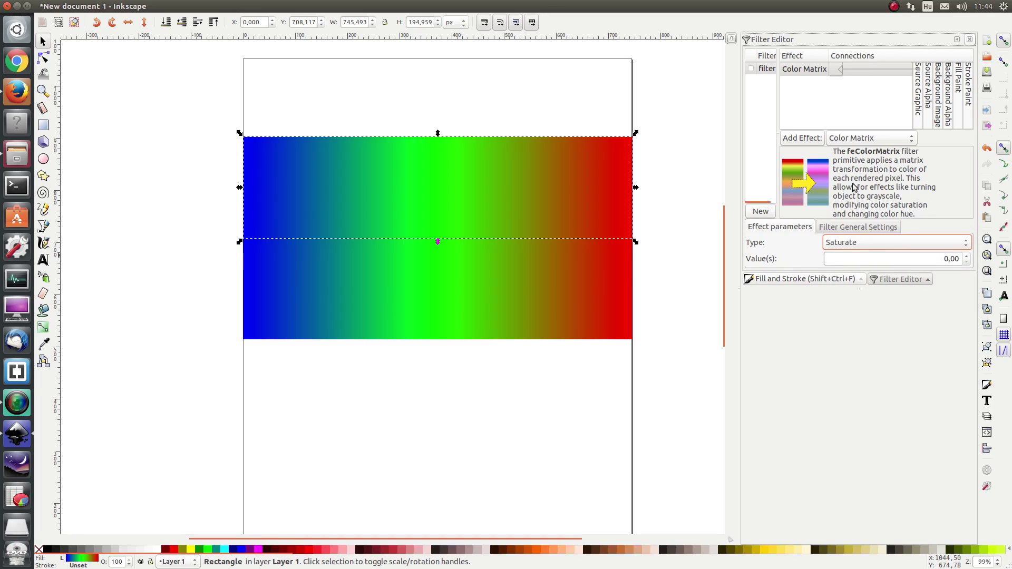
left_click(752, 69)
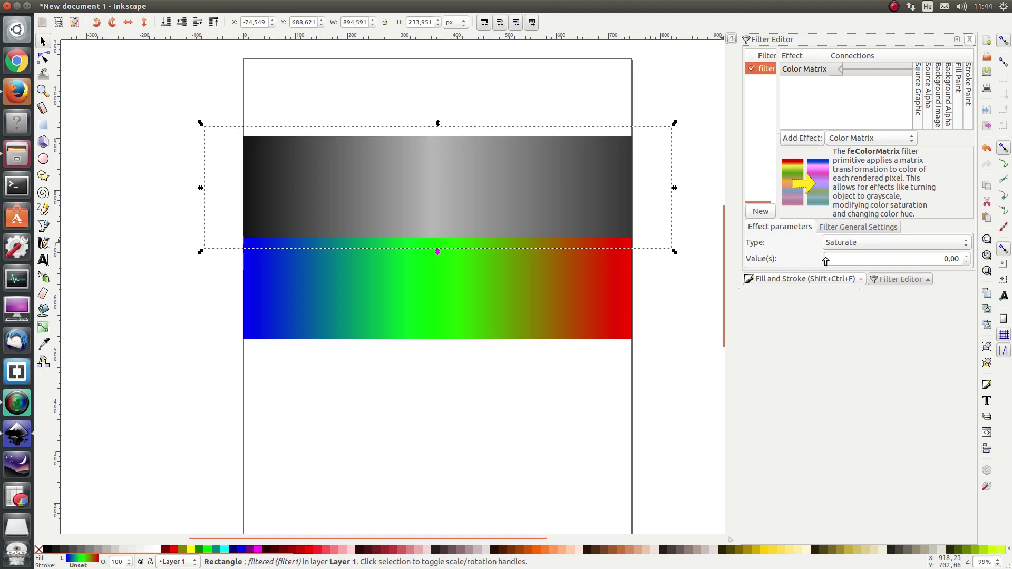
Step: Try saturation values of 1.00, 0.52 and 0.00 on the upper rectangle and change the effect type to Hue Rotate
left_click_drag(825, 261, 972, 267)
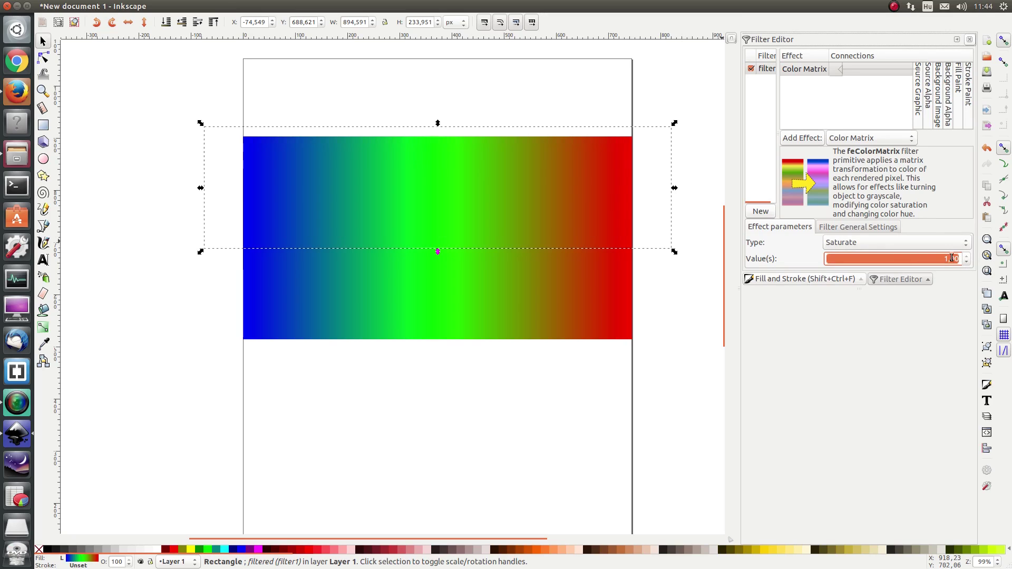
left_click_drag(949, 259, 894, 259)
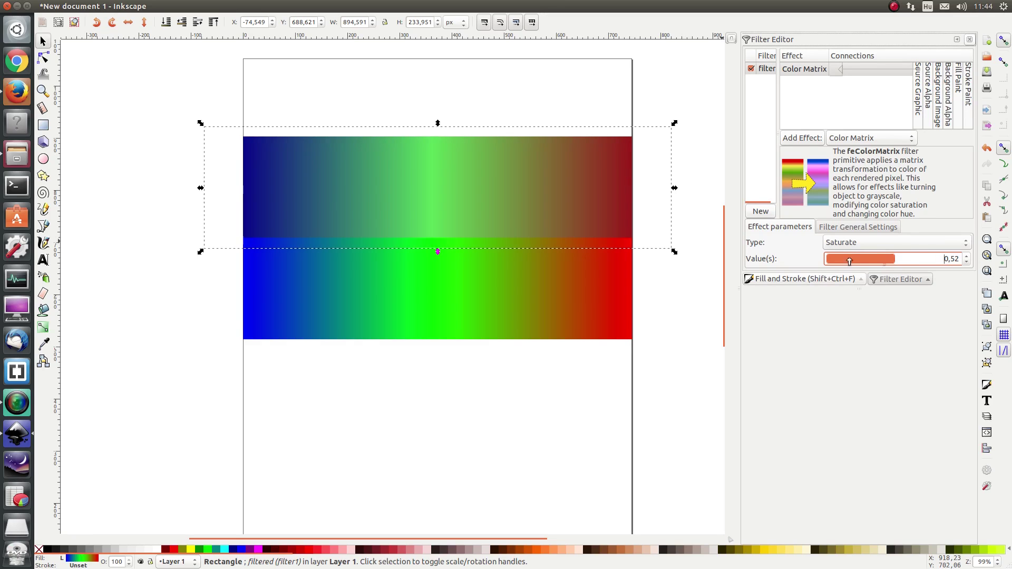
left_click_drag(881, 258, 812, 269)
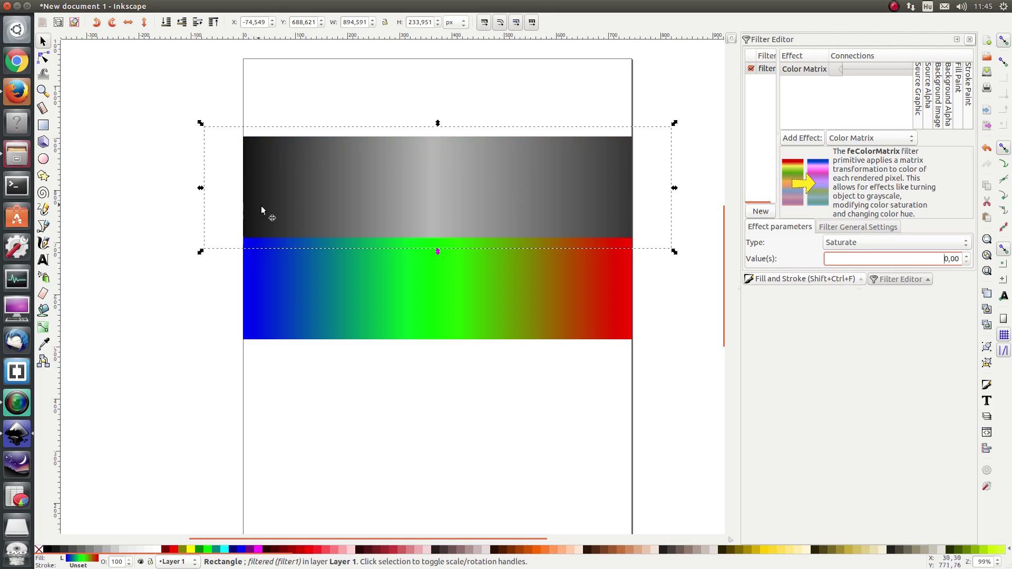
left_click(835, 245)
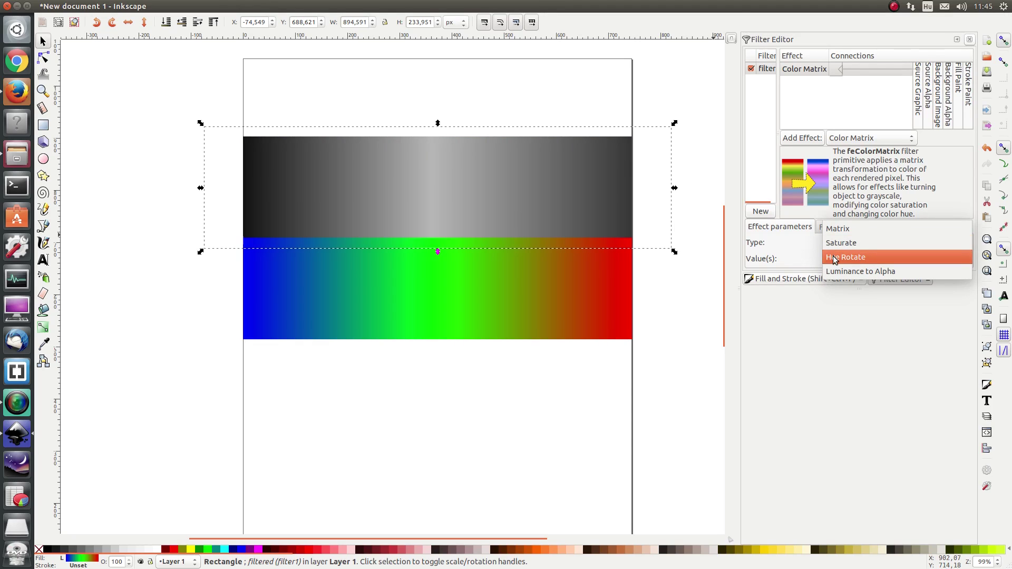
left_click(835, 258)
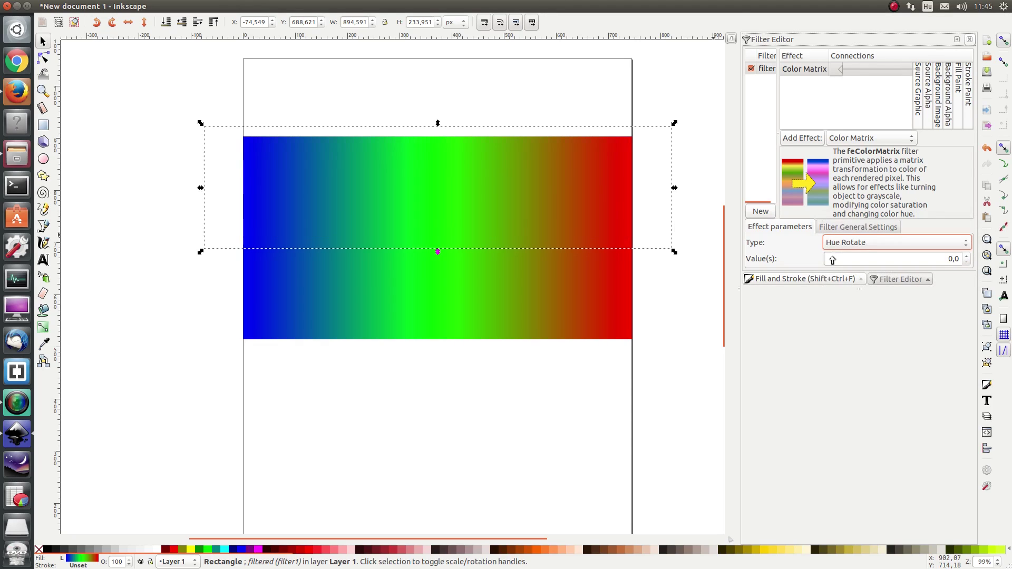
Step: Switch the upper rectangle's fill to a flat color and shift its HSL hue to 106 and down to 65
left_click(806, 278)
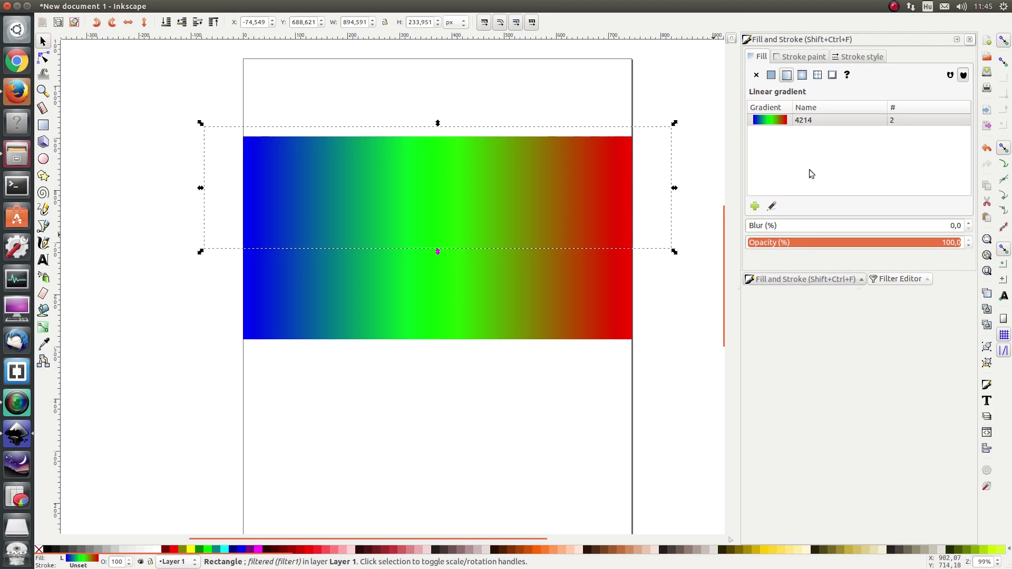
left_click(771, 77)
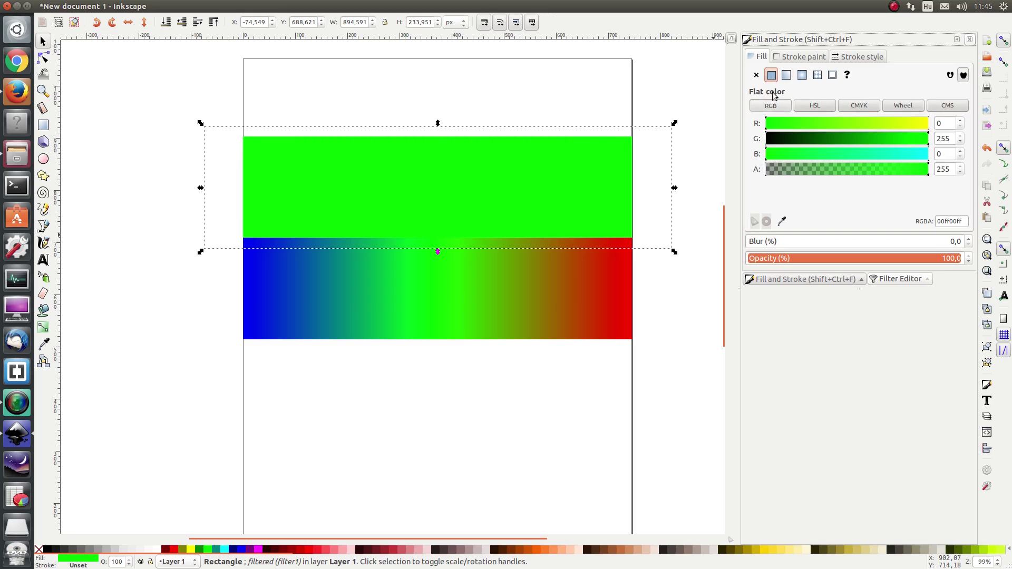
left_click(810, 110)
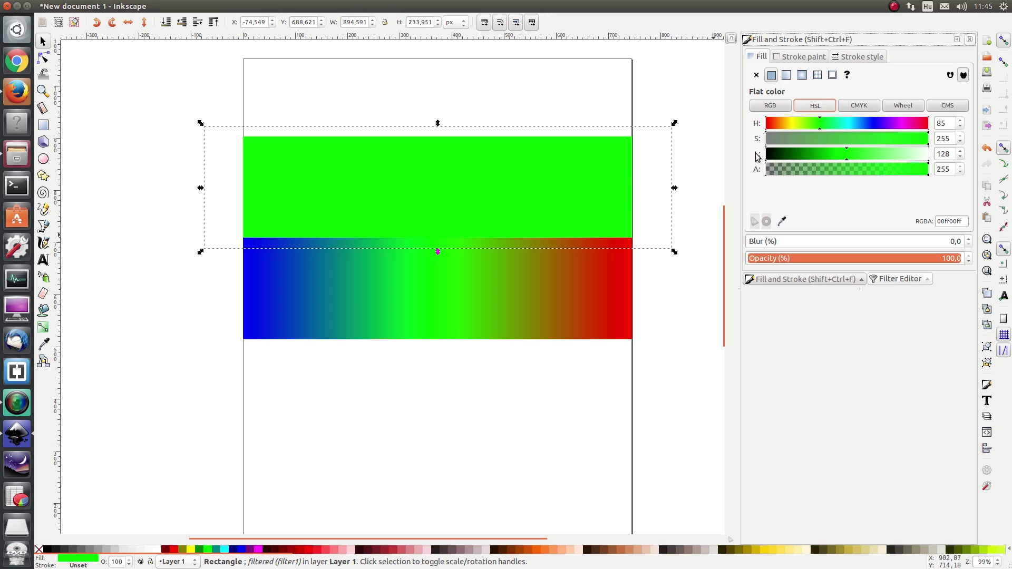
left_click(827, 127)
left_click_drag(827, 128, 833, 128)
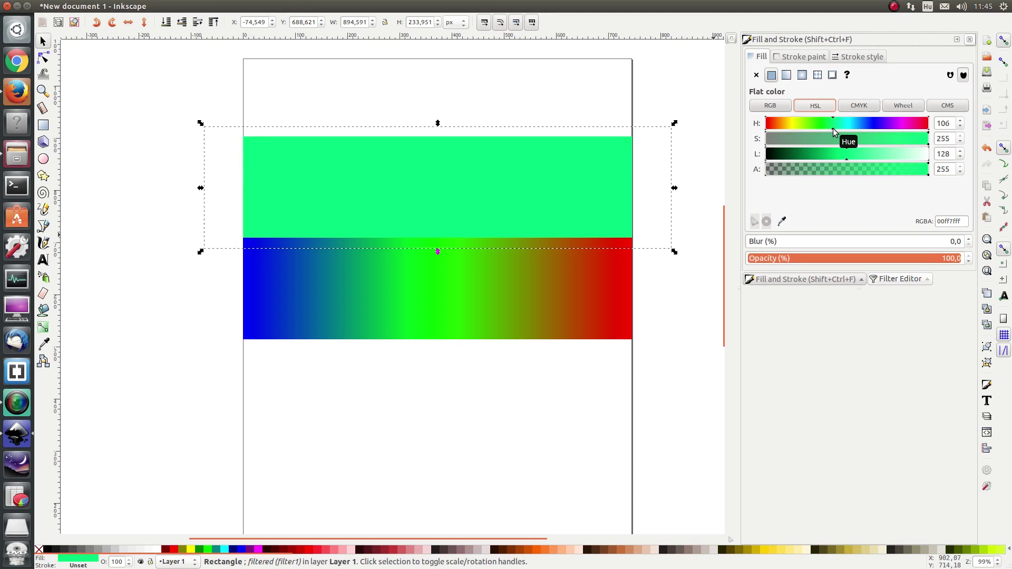
left_click_drag(832, 129, 806, 126)
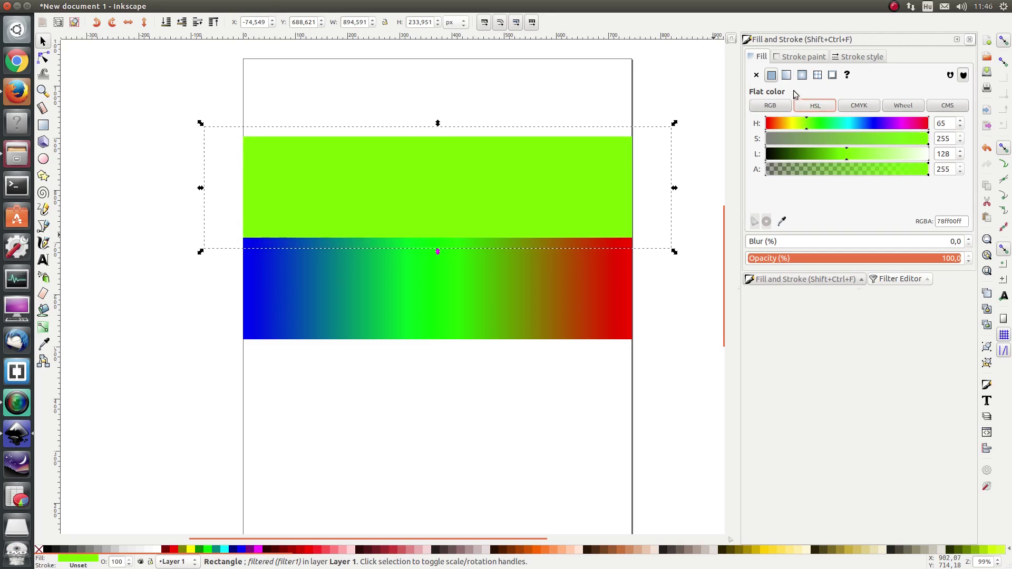
Step: Restore the upper rectangle's linear gradient and move its two end handles onto the rectangle's side edges
left_click(786, 74)
left_click(780, 132)
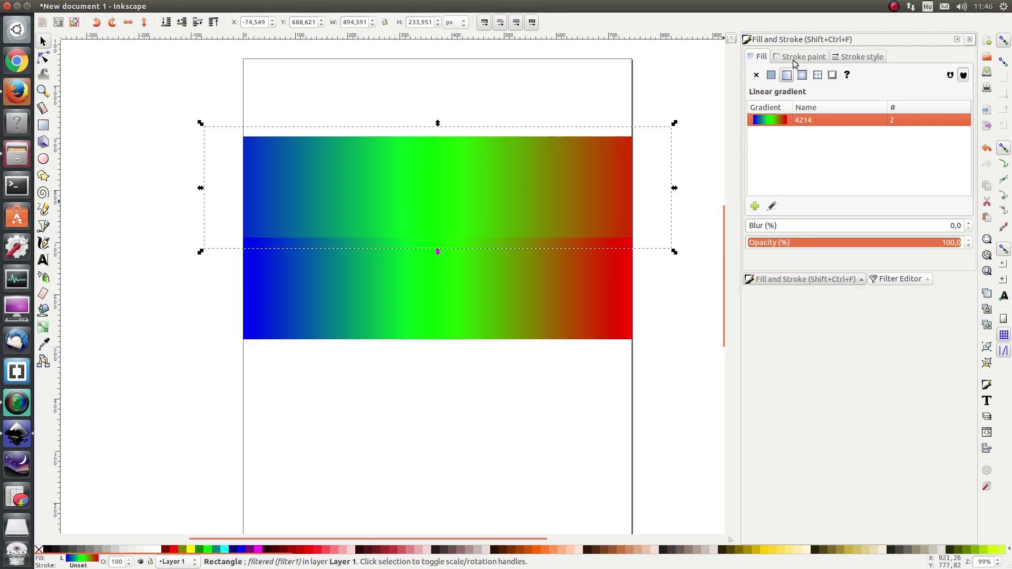
left_click(896, 281)
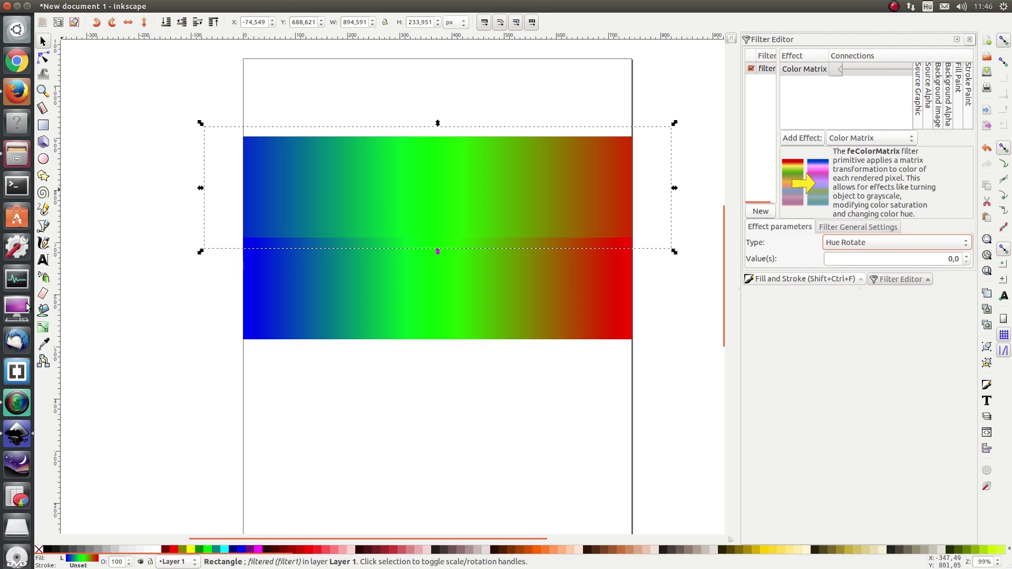
left_click(43, 327)
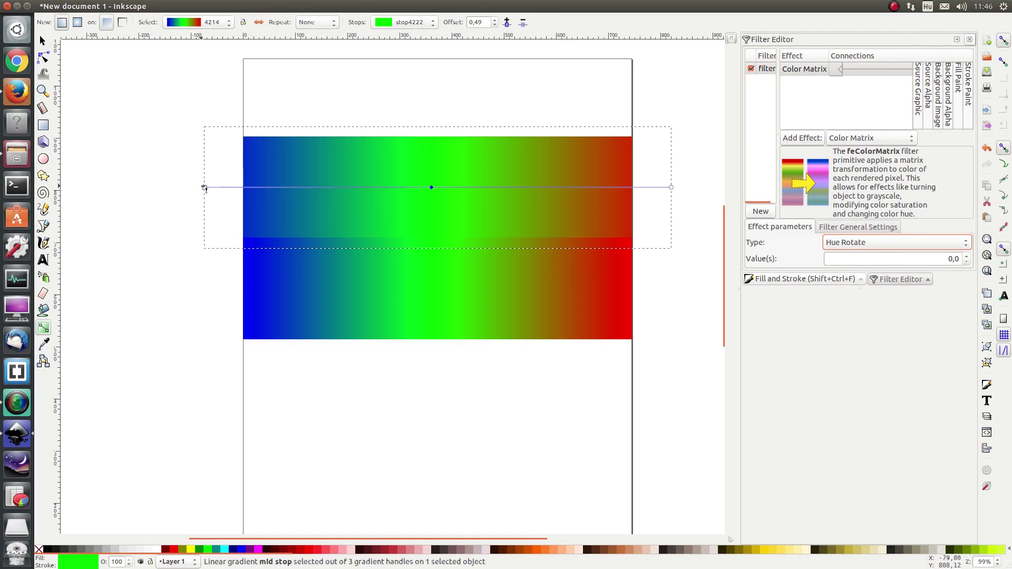
left_click_drag(204, 188, 246, 189)
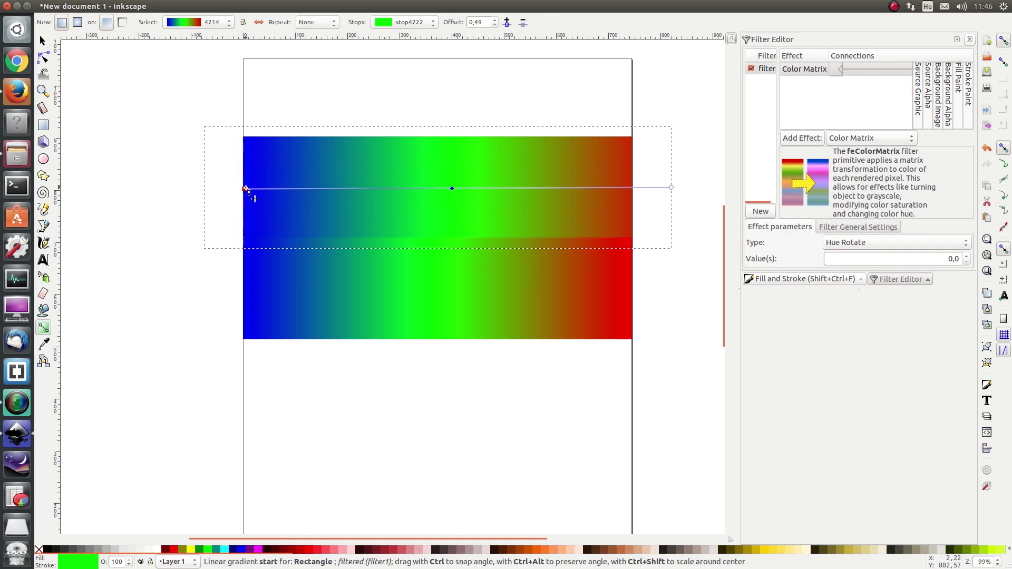
left_click_drag(670, 189, 630, 188)
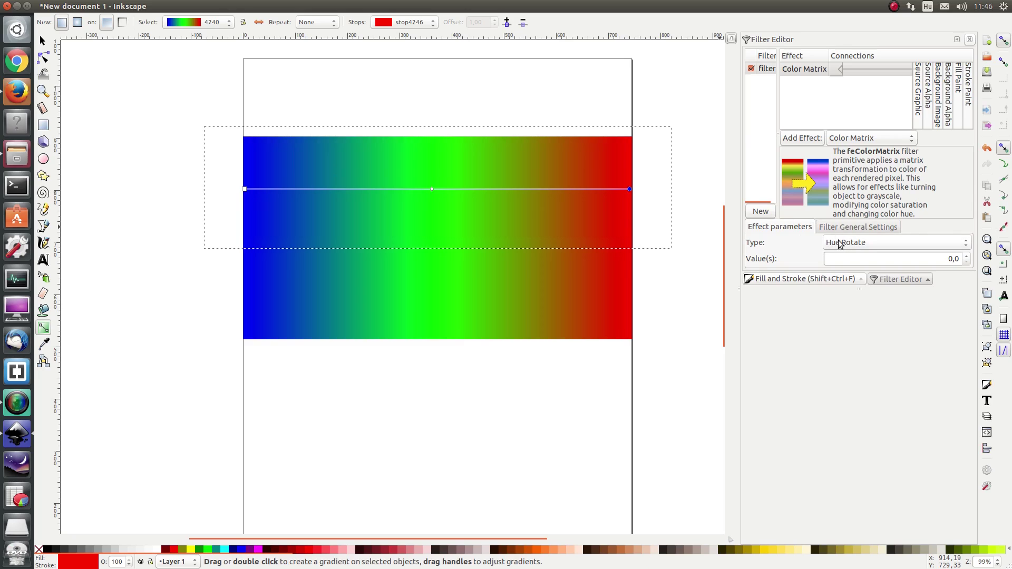
Step: Vary the hue rotation of the upper rectangle through values such as 293.6, and set the effect type to Luminance to Alpha
left_click(828, 260)
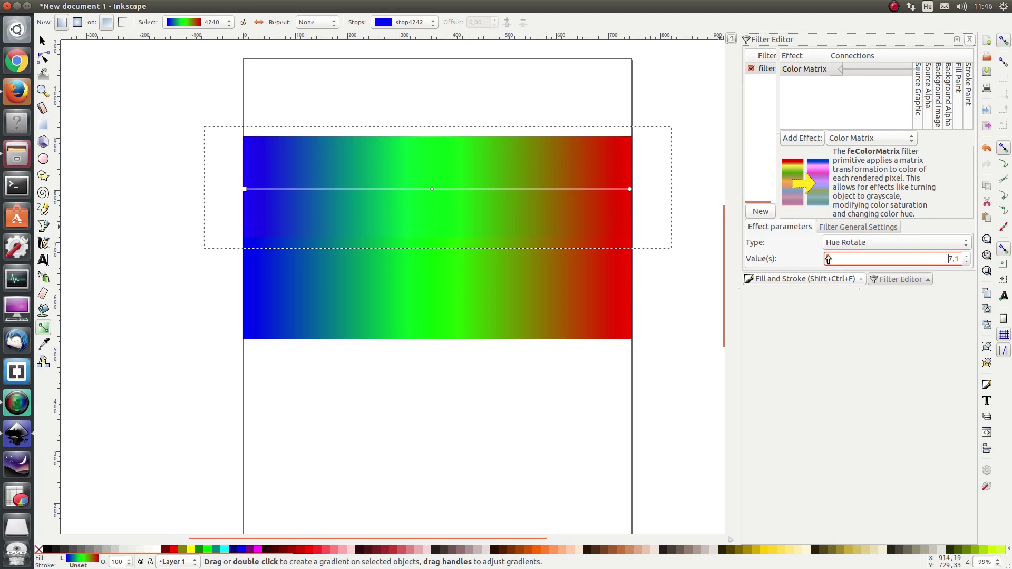
left_click_drag(833, 259, 986, 267)
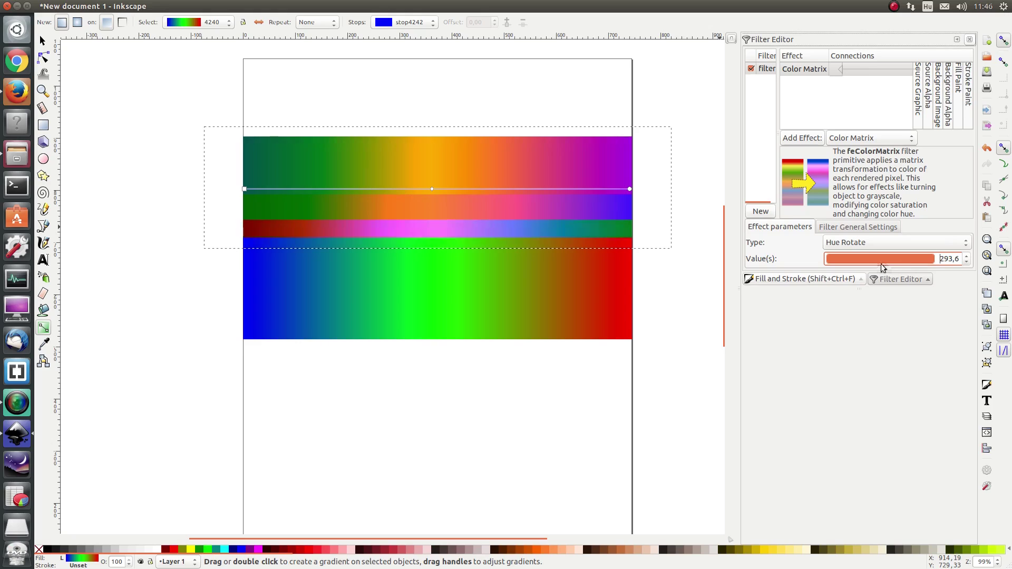
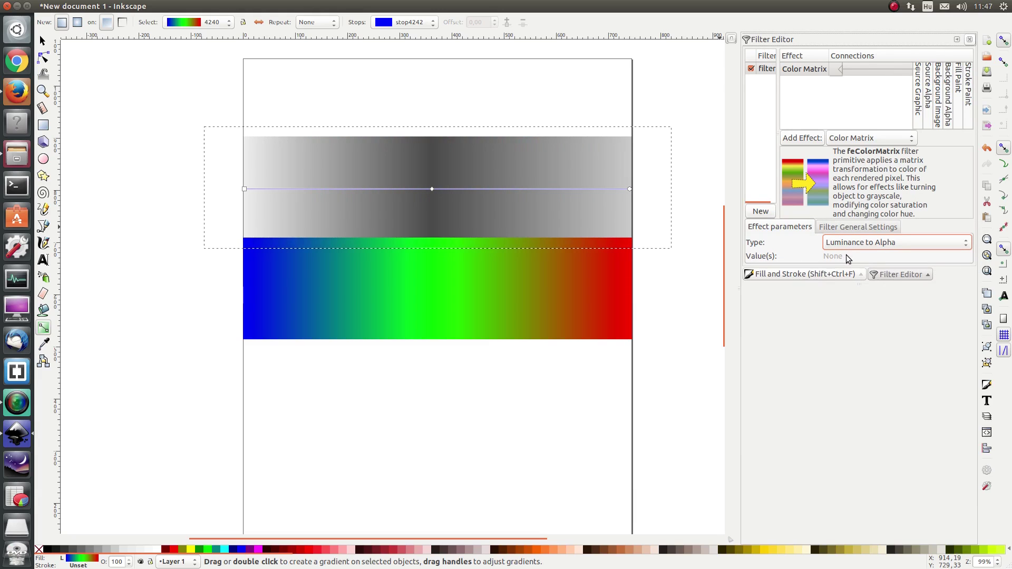
Step: Try a flat color fill on the upper rectangle and check its Luminance to Alpha filter settings
left_click(781, 277)
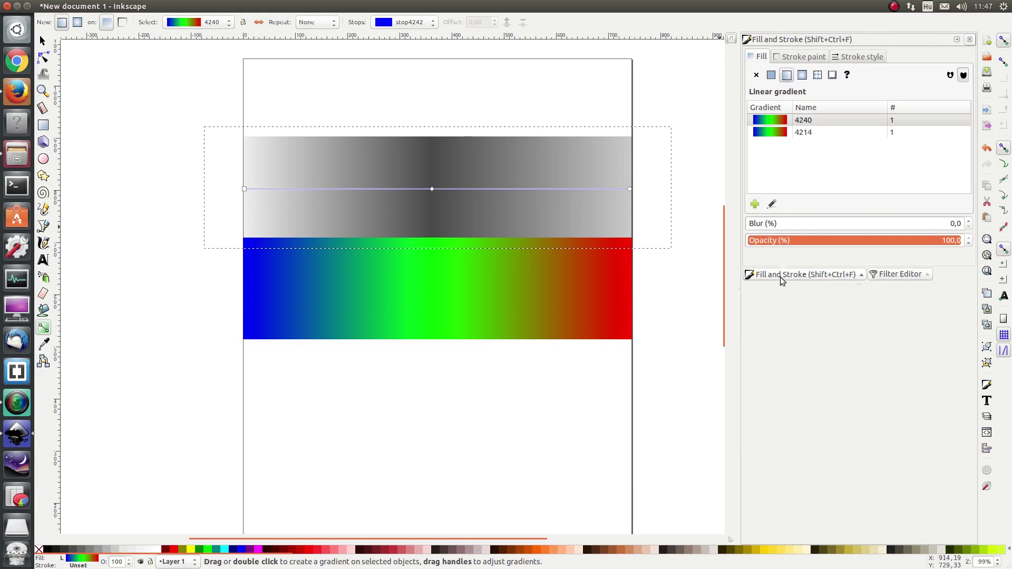
left_click(771, 76)
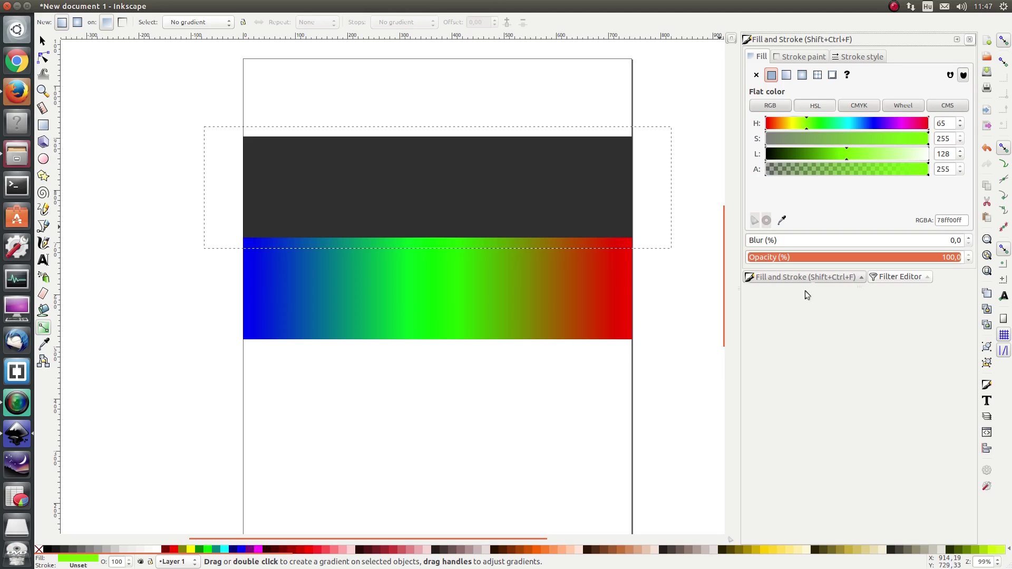
left_click(903, 277)
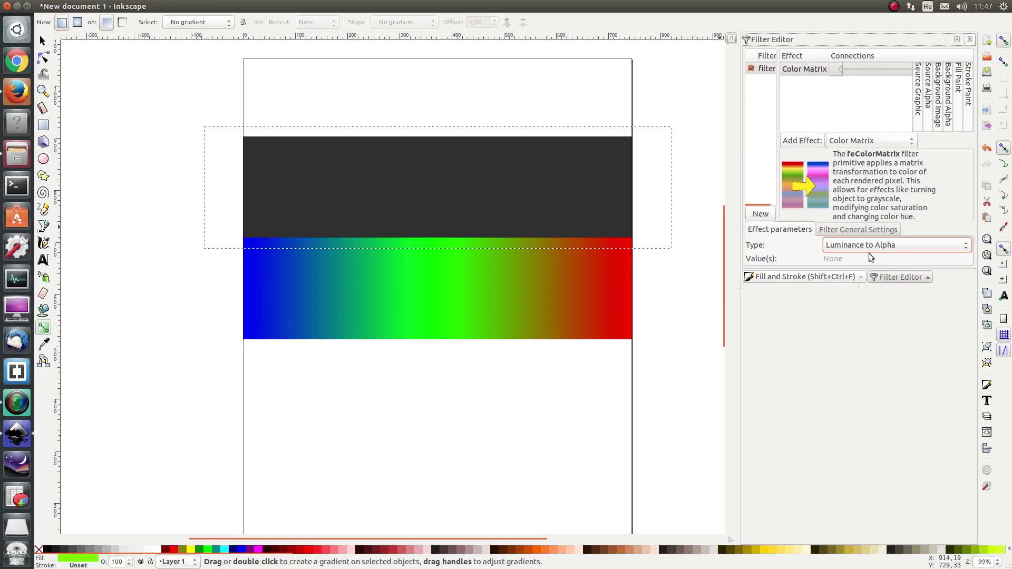
Step: Restore a linear gradient fill on the upper rectangle and apply the existing blue-green-red gradient to it
left_click(824, 278)
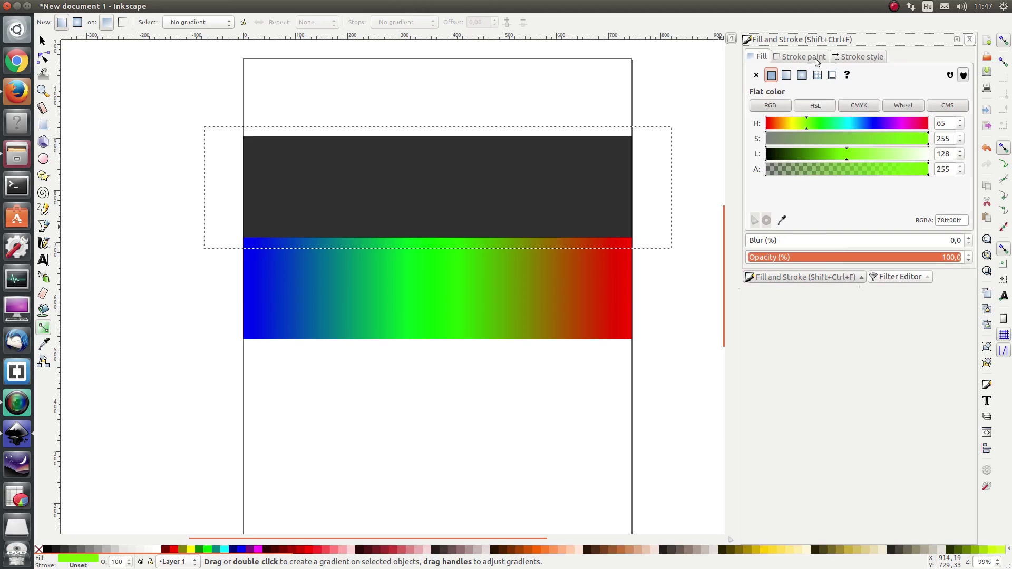
left_click(786, 74)
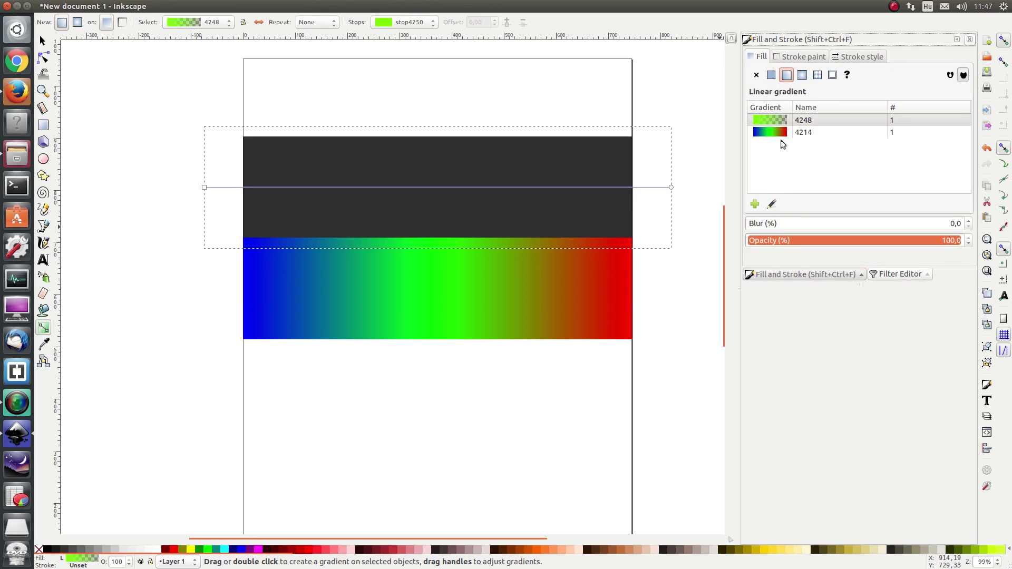
left_click(782, 133)
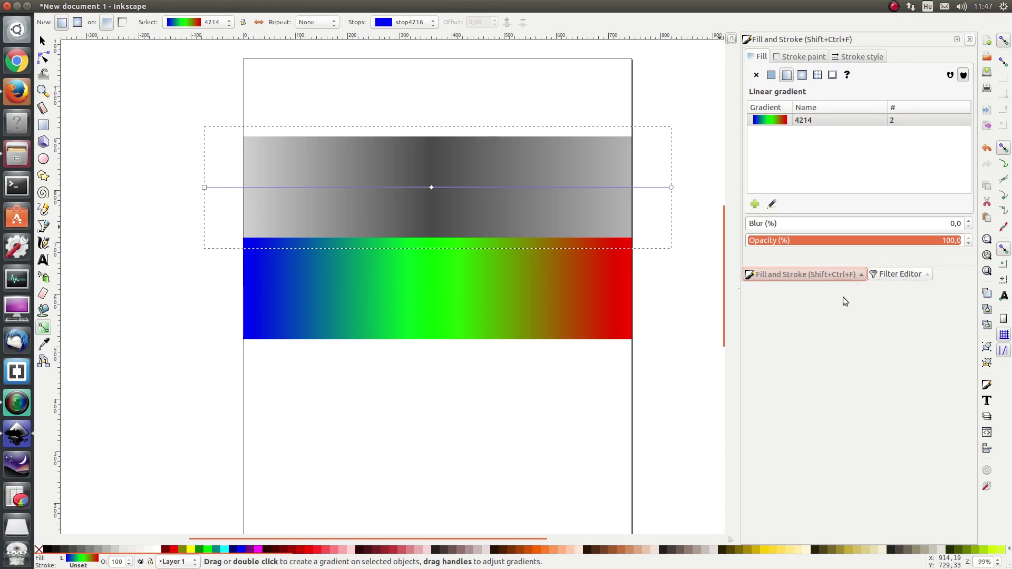
Step: Try the Matrix effect type, switch to Hue Rotate, and move the gradient's end handles onto the upper rectangle's side edges
left_click(889, 274)
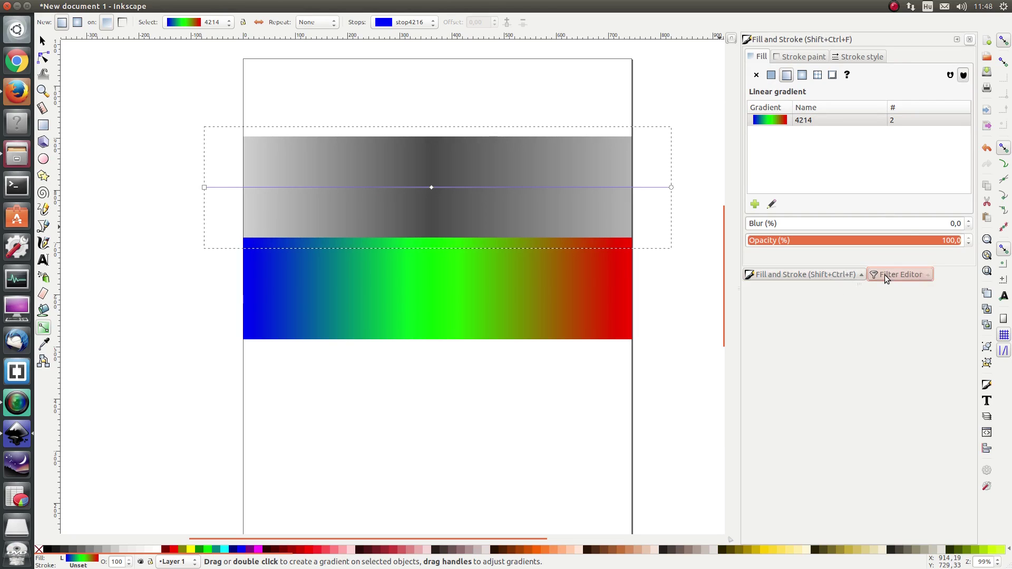
left_click(851, 243)
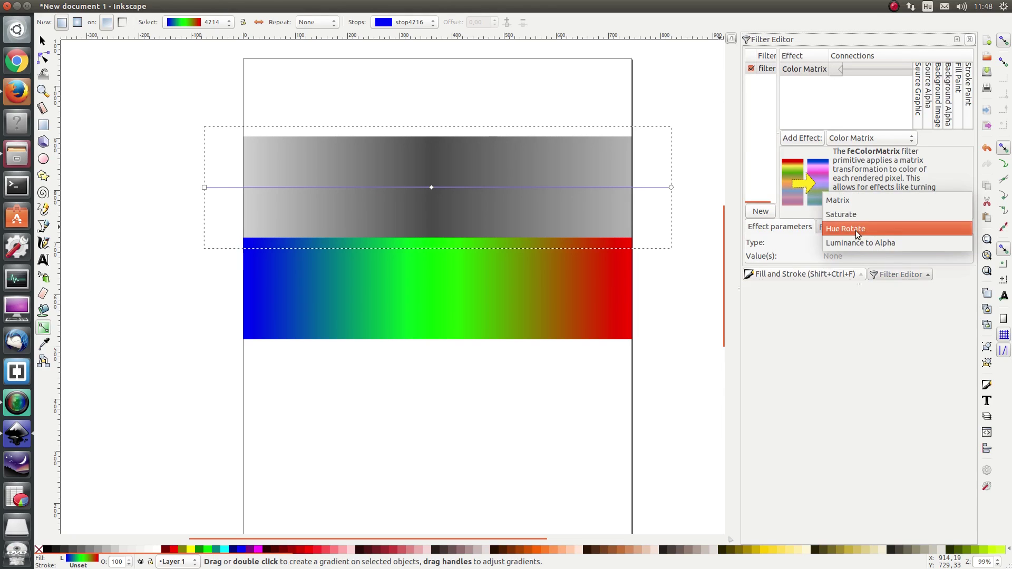
left_click(862, 199)
left_click(862, 243)
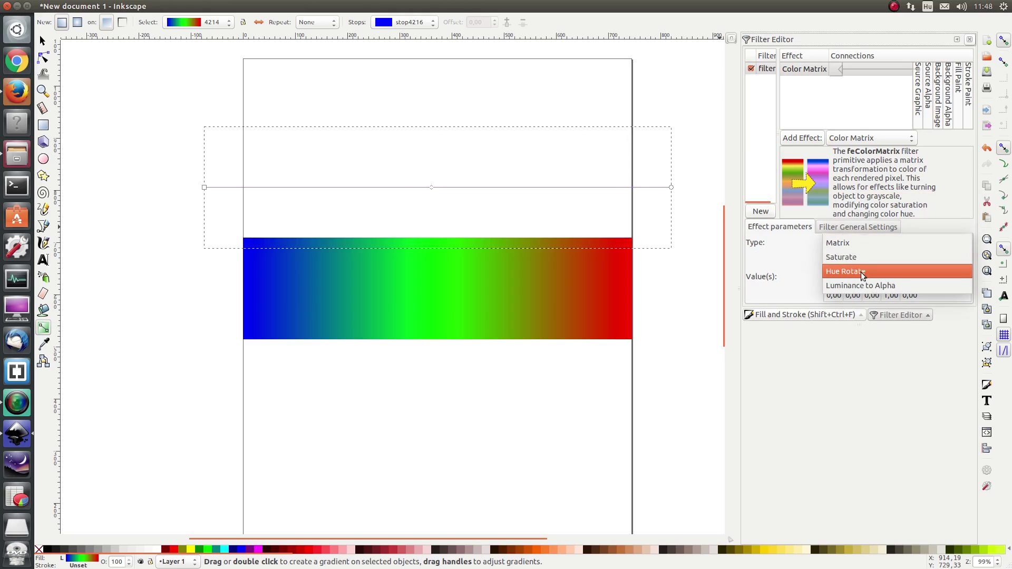
left_click(861, 272)
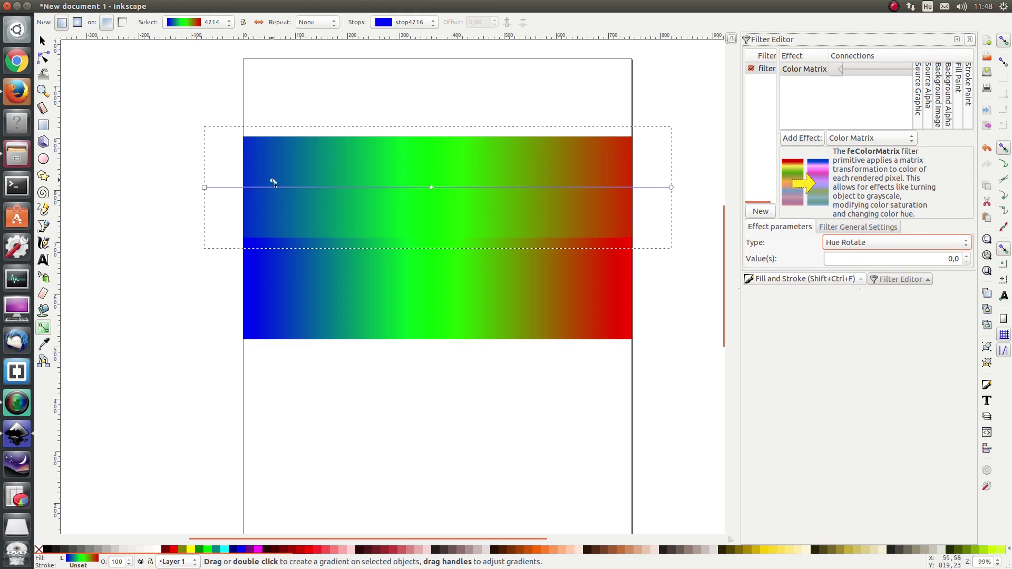
left_click_drag(204, 188, 243, 189)
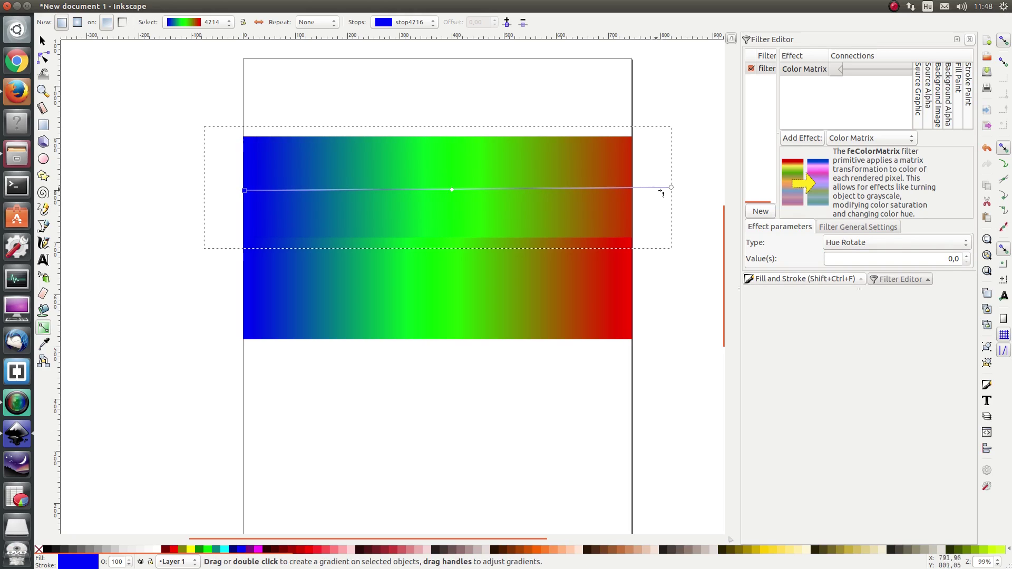
left_click_drag(671, 187, 631, 189)
Step: Set the upper rectangle's Color Matrix effect type to Luminance to Alpha and revisit the type selection
left_click(872, 243)
left_click(875, 258)
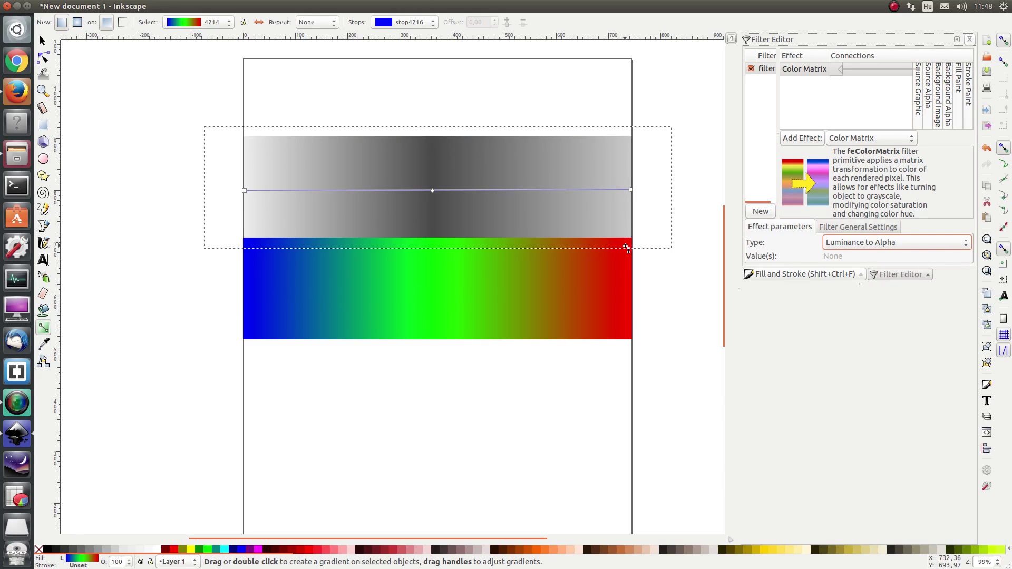
left_click(870, 241)
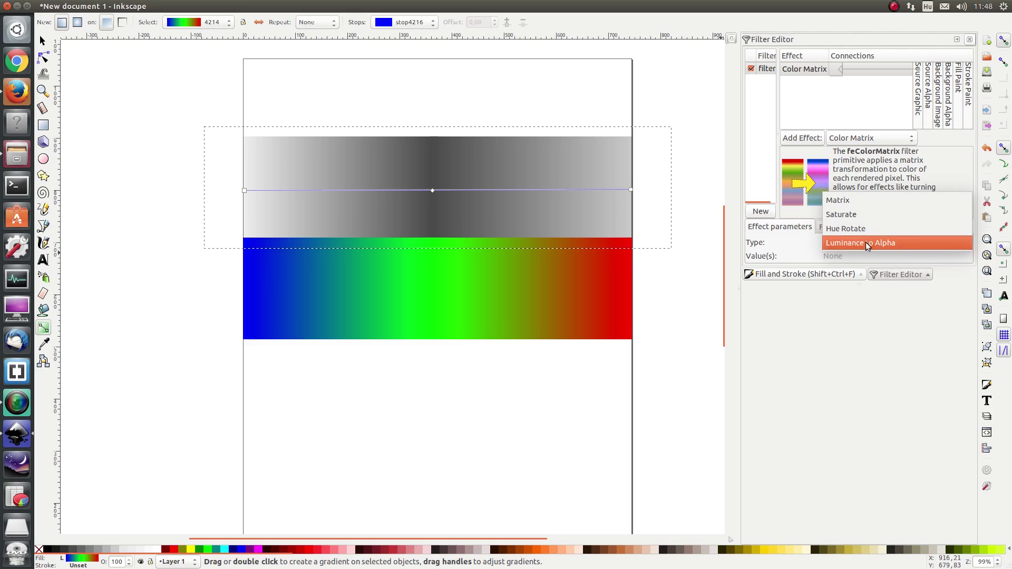
left_click(865, 242)
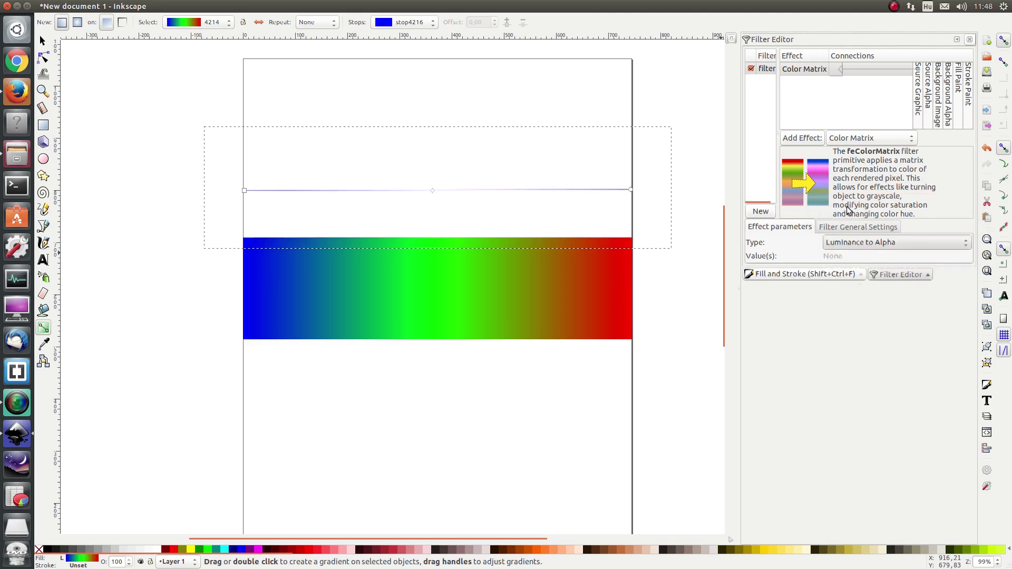